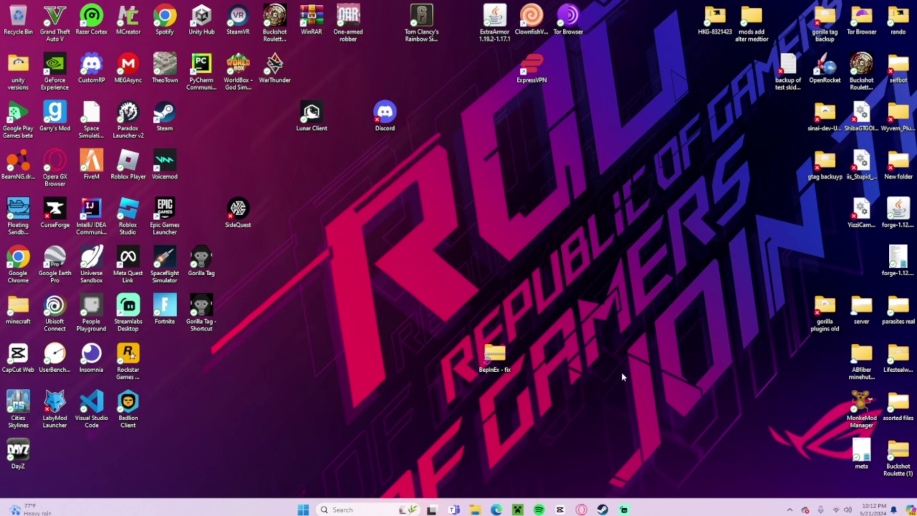
Open Steam and browse the local files of Gorilla Tag from the library.
left_click(604, 511)
left_click_drag(326, 78, 445, 51)
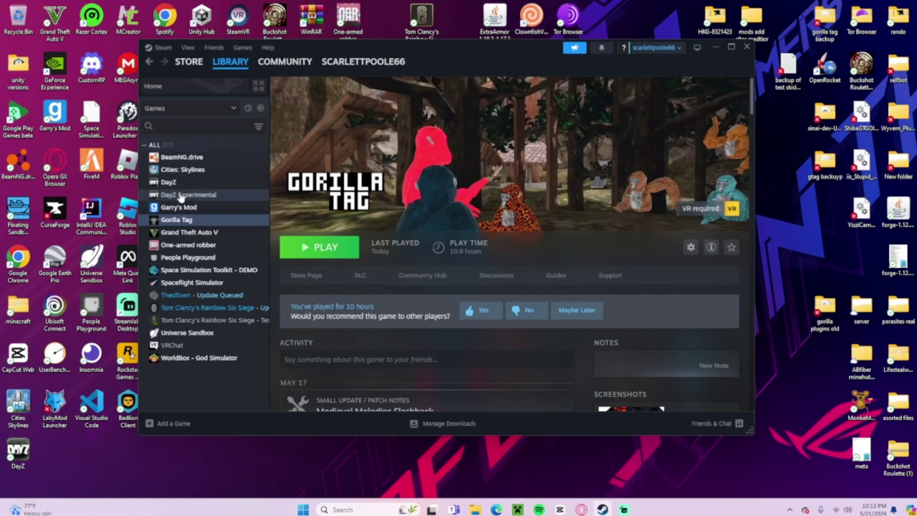
right_click(242, 223)
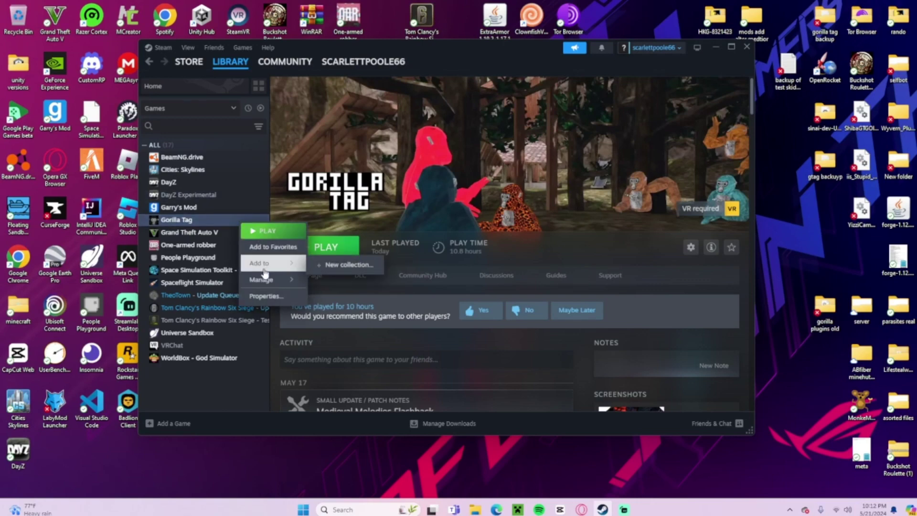
mouse_move(268, 279)
left_click(335, 298)
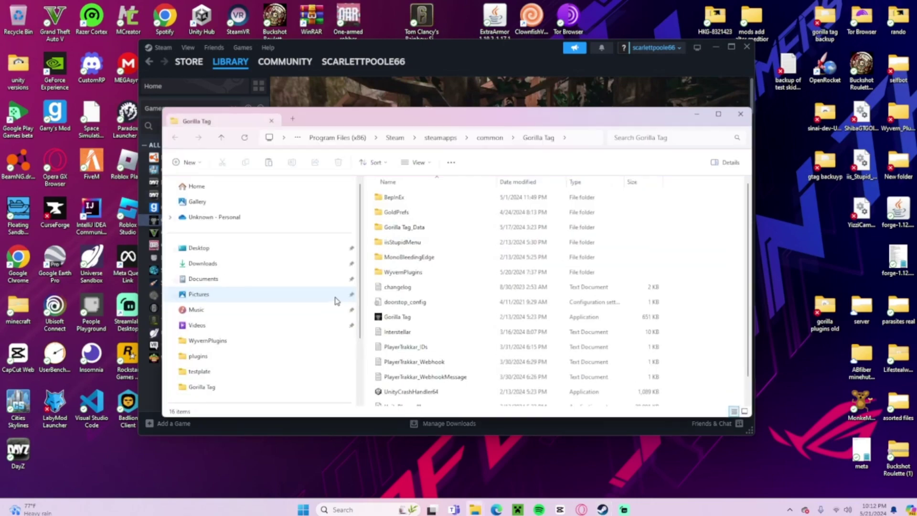
Inspect the plugins folder inside BepInEx, go back to the Gorilla Tag folder and close the file window.
double_click(423, 198)
double_click(396, 257)
left_click_drag(394, 258, 361, 199)
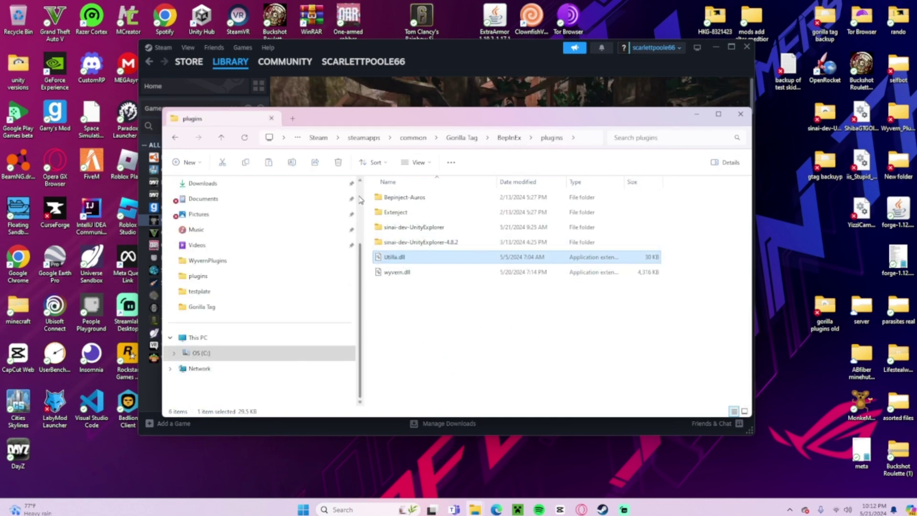
left_click(468, 370)
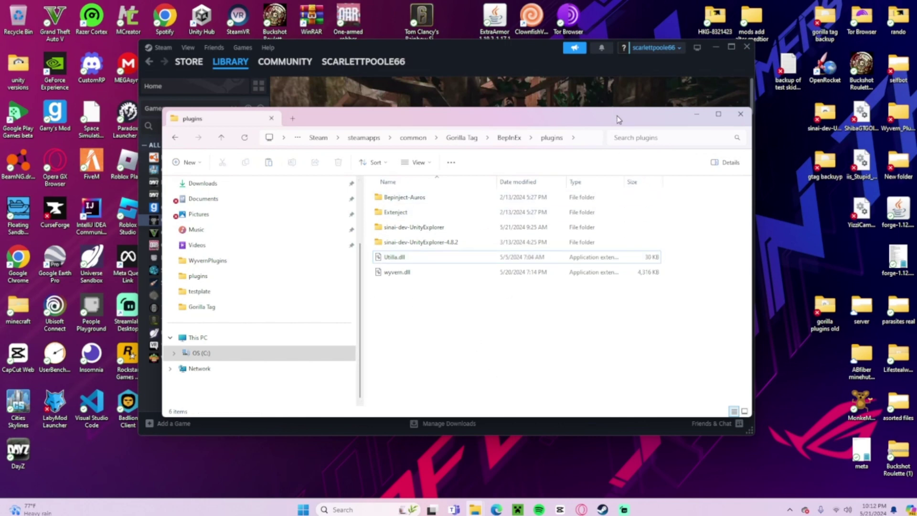
left_click_drag(609, 117, 577, 48)
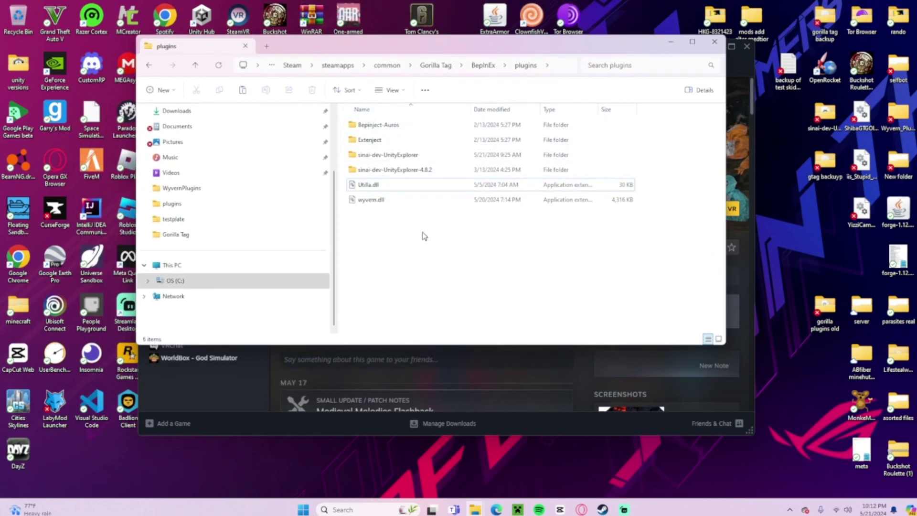
left_click(156, 67)
left_click(171, 66)
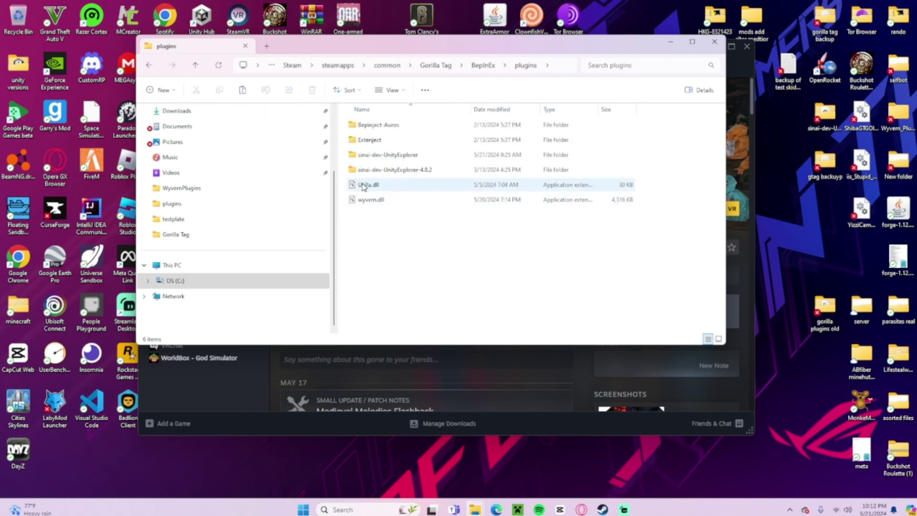
left_click(150, 66)
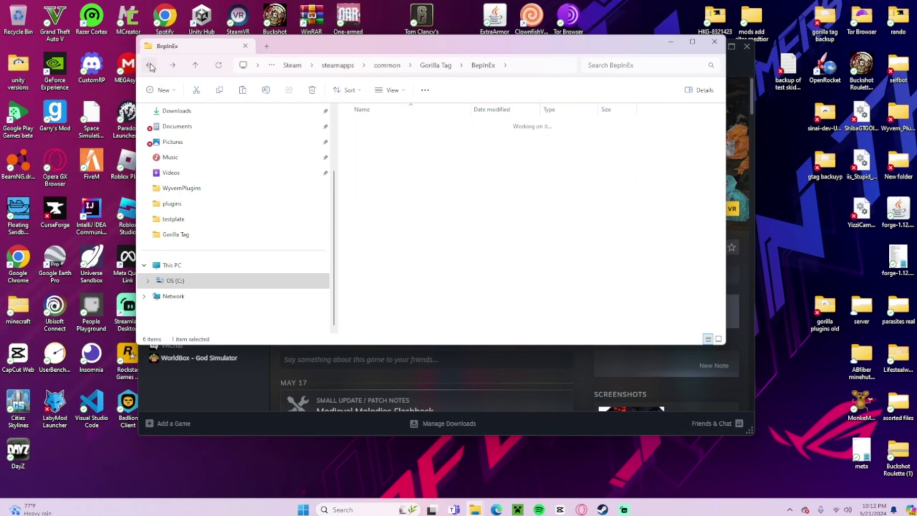
left_click(150, 66)
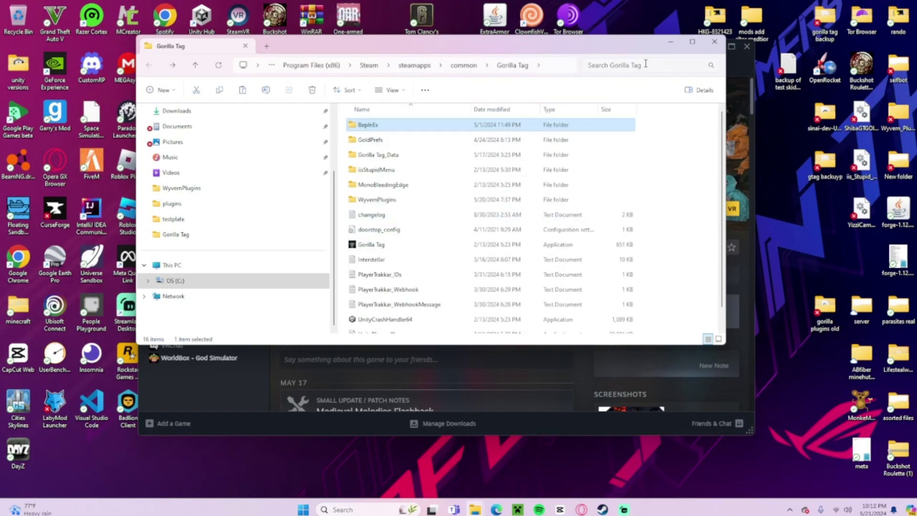
left_click(715, 42)
Reopen Gorilla Tag's local files from the Steam library, delete everything in the folder and close the window.
right_click(196, 220)
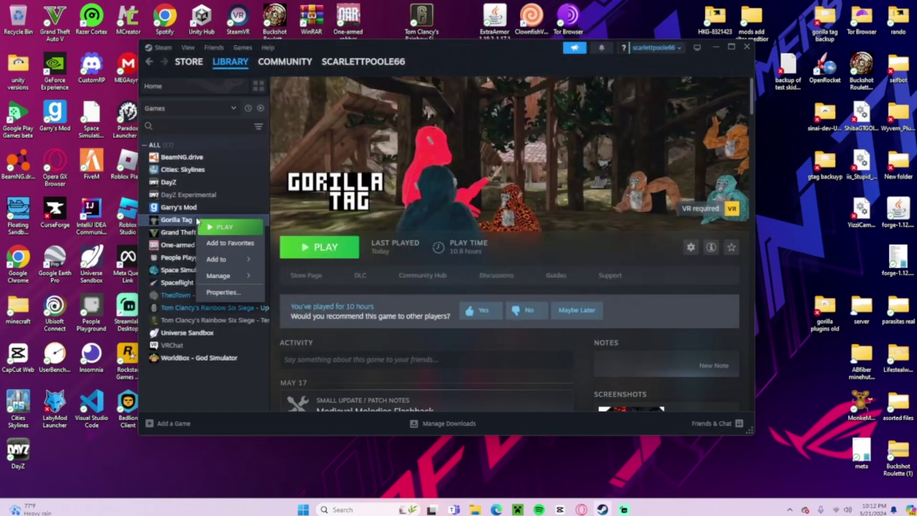
mouse_move(224, 275)
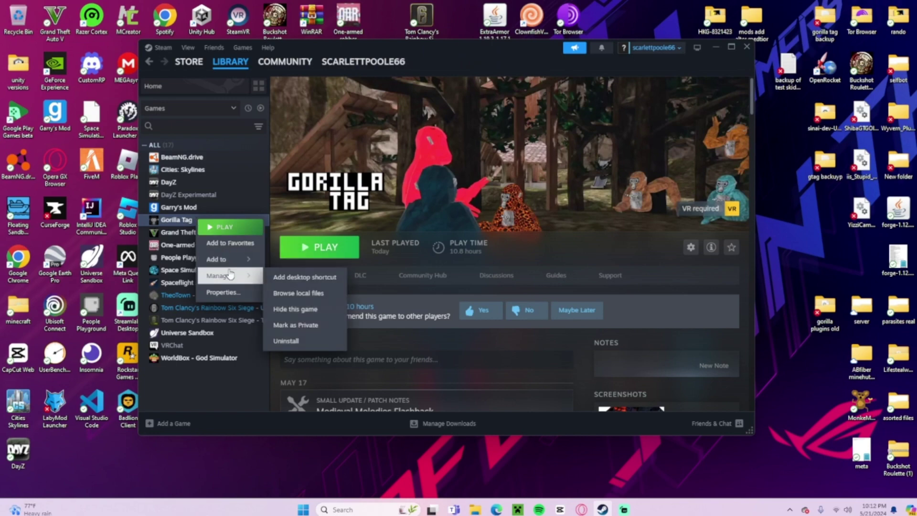
left_click(288, 291)
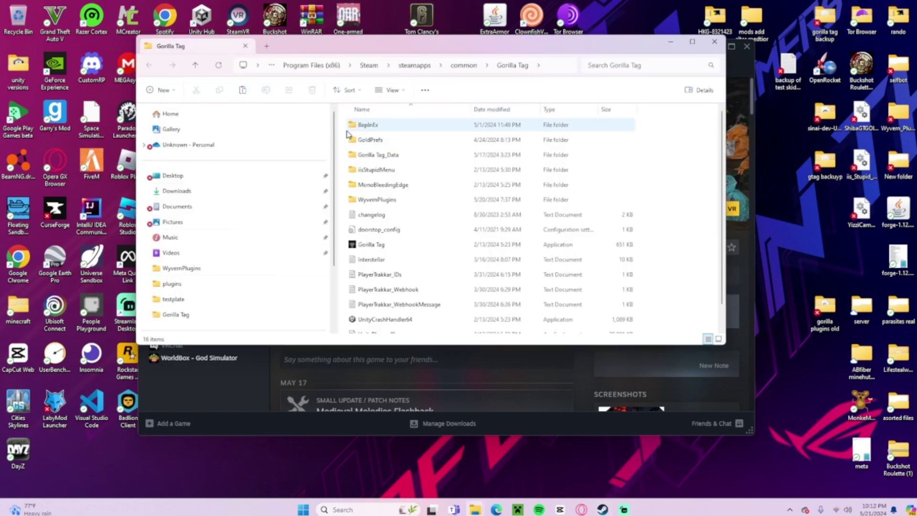
key("ctrl+a")
right_click(391, 142)
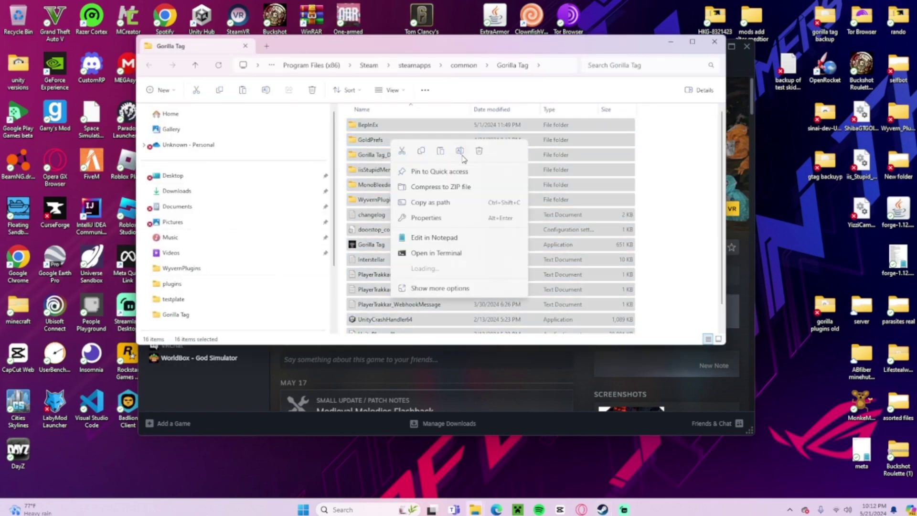
left_click(485, 156)
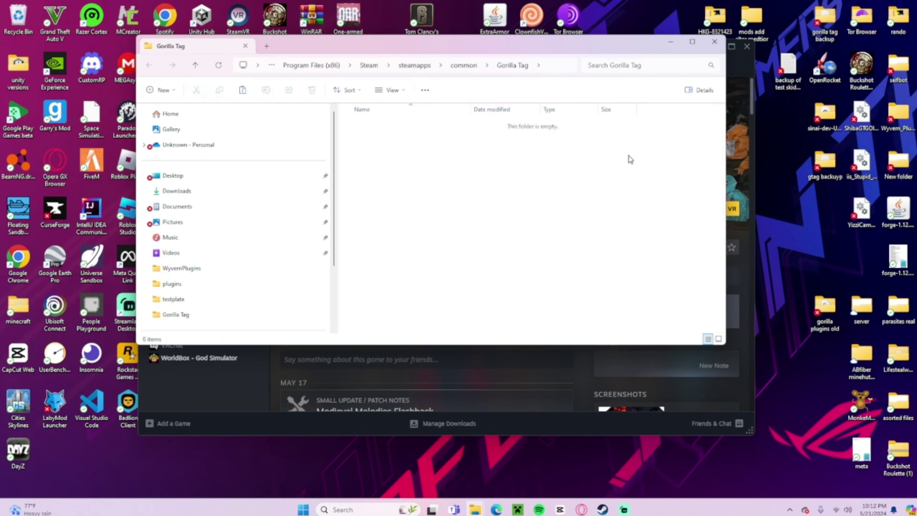
left_click(714, 44)
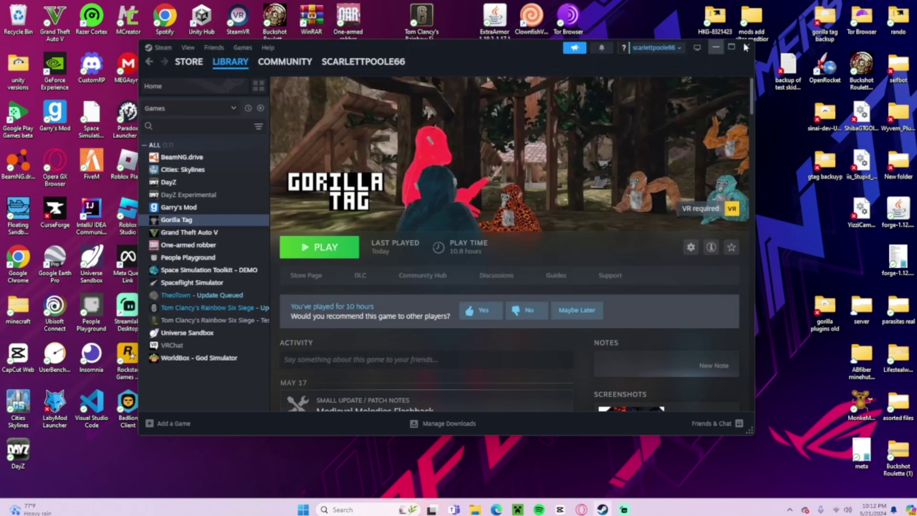
right_click(223, 223)
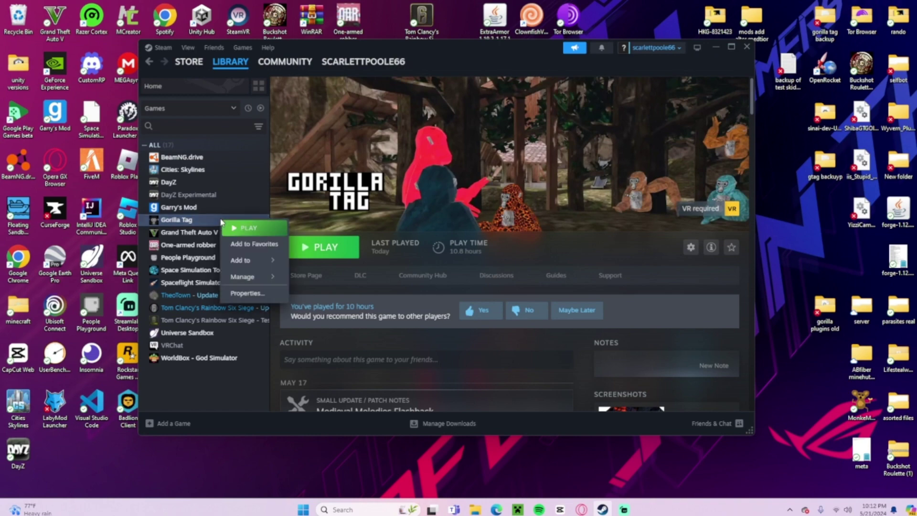
left_click(246, 293)
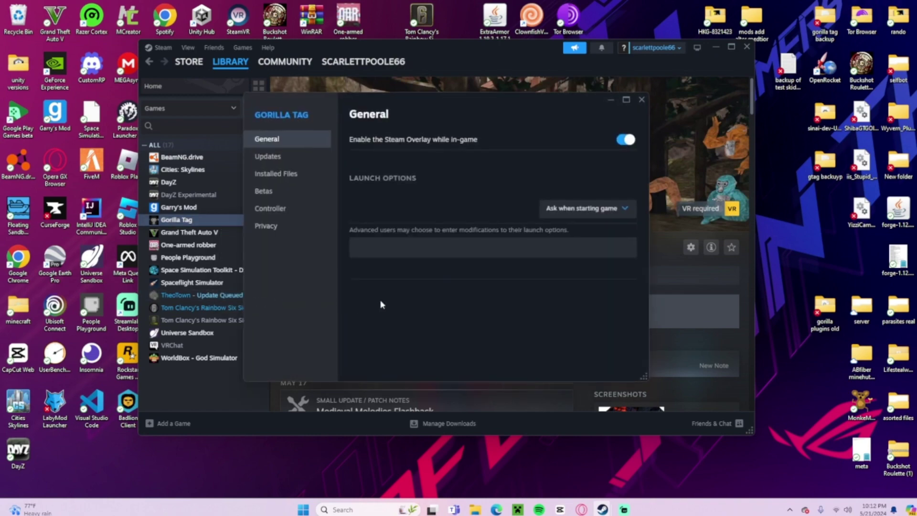
left_click(640, 102)
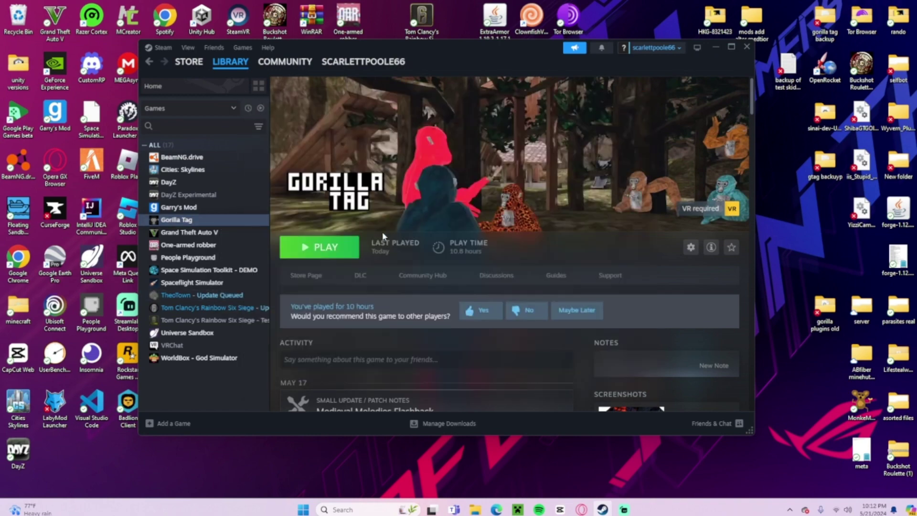
Uninstall Gorilla Tag from the Steam library and install it again.
right_click(219, 219)
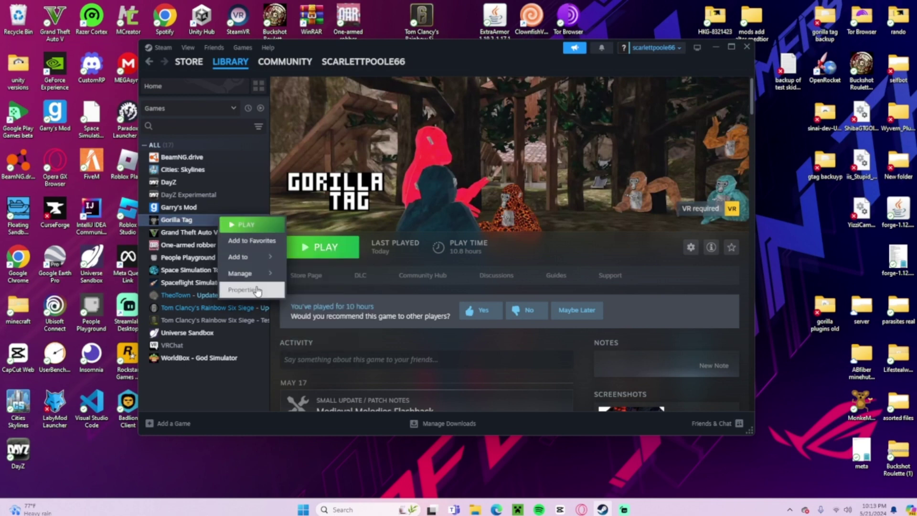
mouse_move(262, 277)
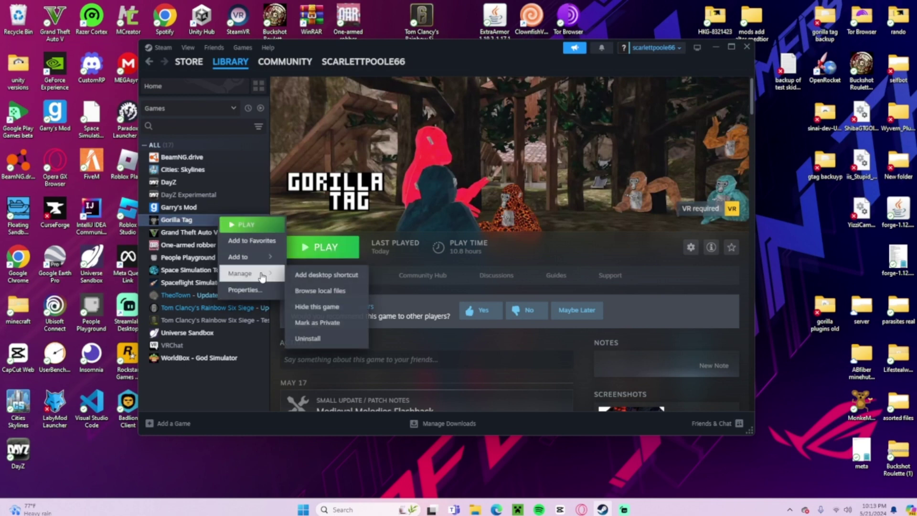
left_click(328, 339)
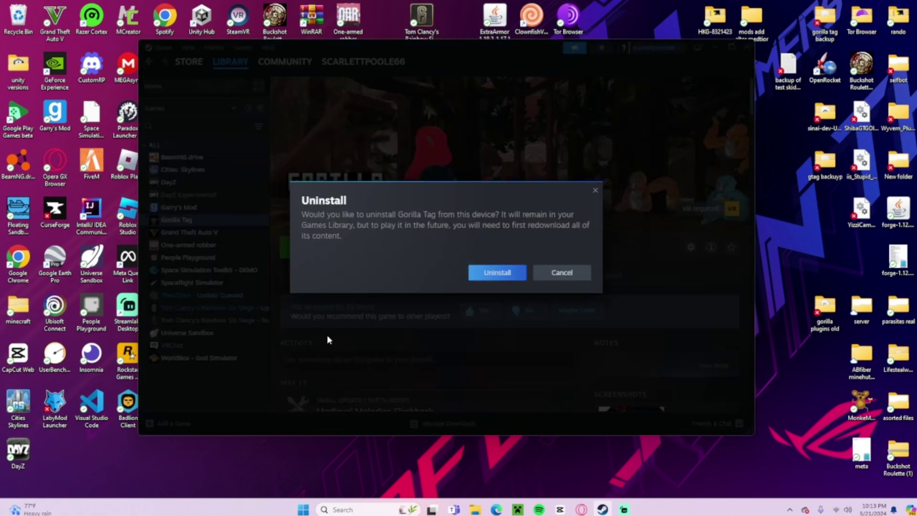
left_click(495, 276)
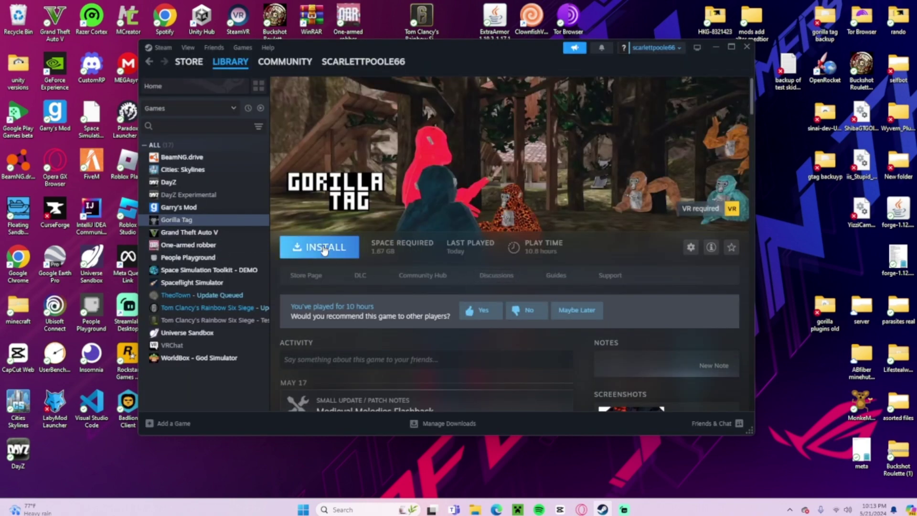
left_click(324, 248)
left_click(411, 327)
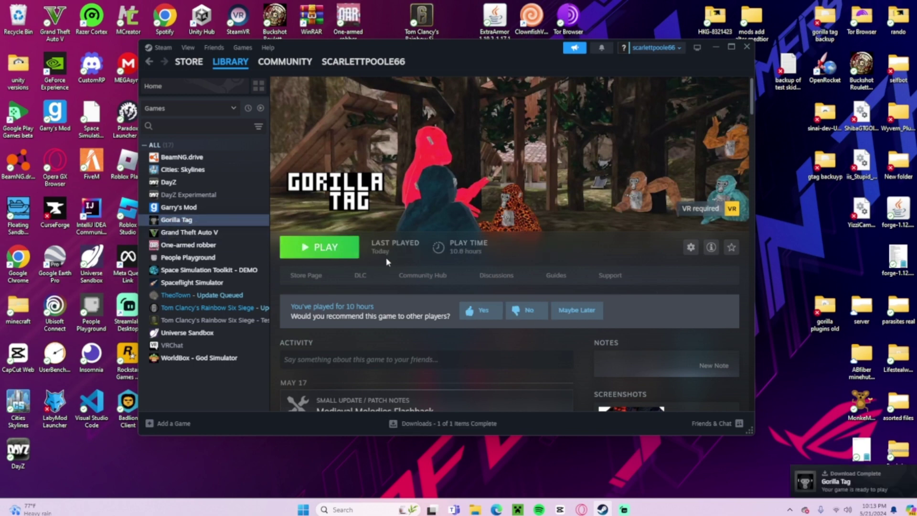
Launch the reinstalled Gorilla Tag and accept the VR headset notice.
left_click(335, 248)
left_click(469, 320)
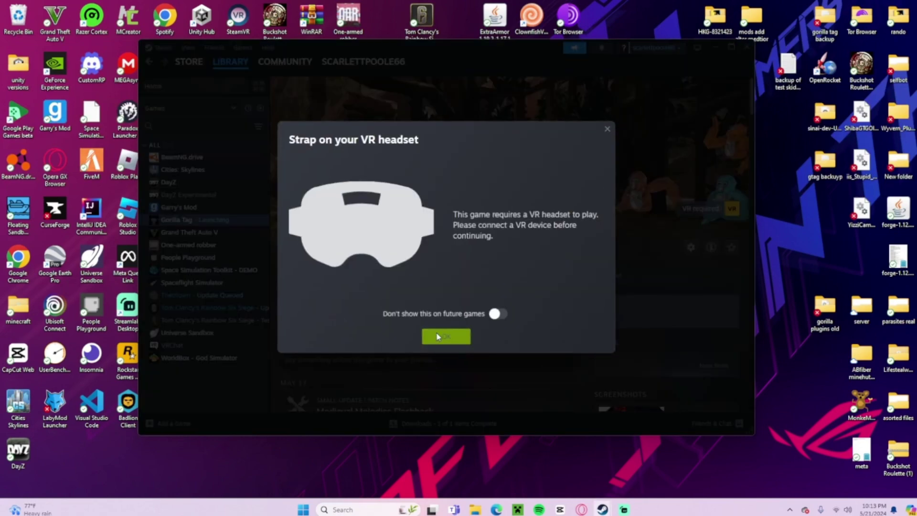
left_click(439, 336)
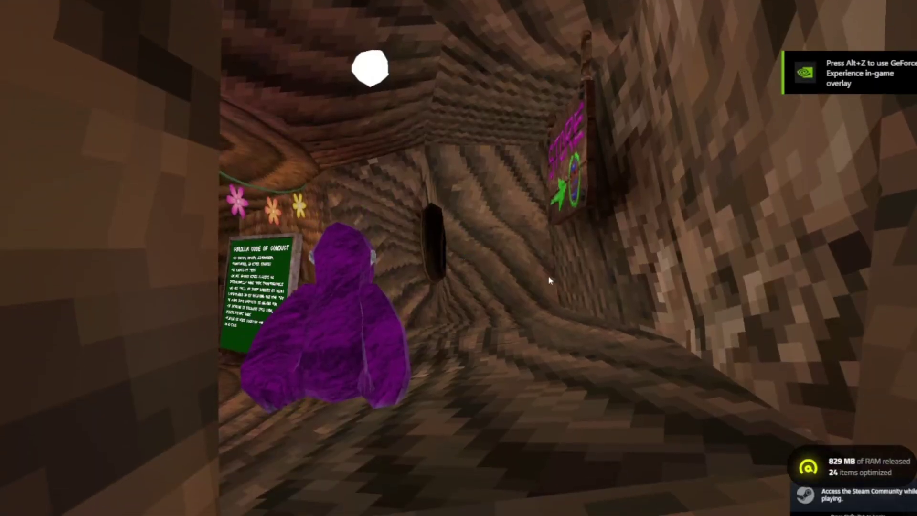
Leave the game window and stop Gorilla Tag from its Steam library page.
key("super")
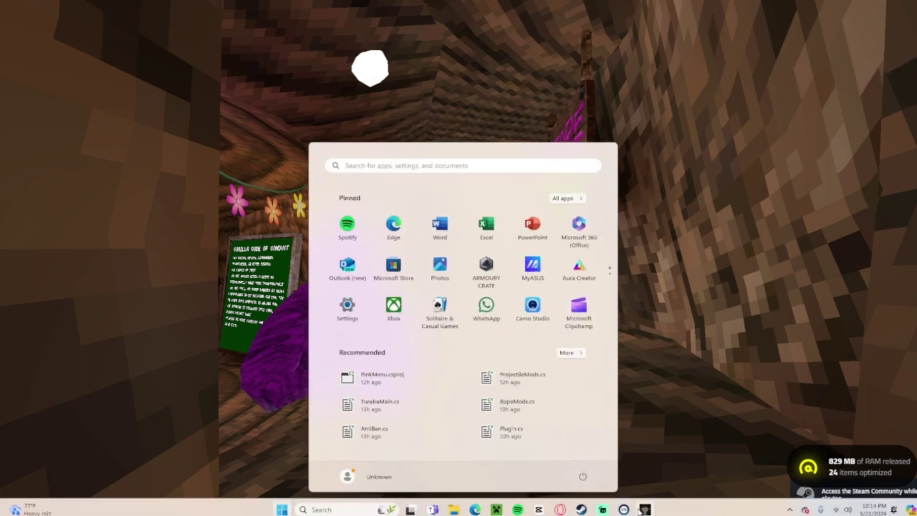
left_click(644, 510)
left_click(343, 251)
left_click(420, 266)
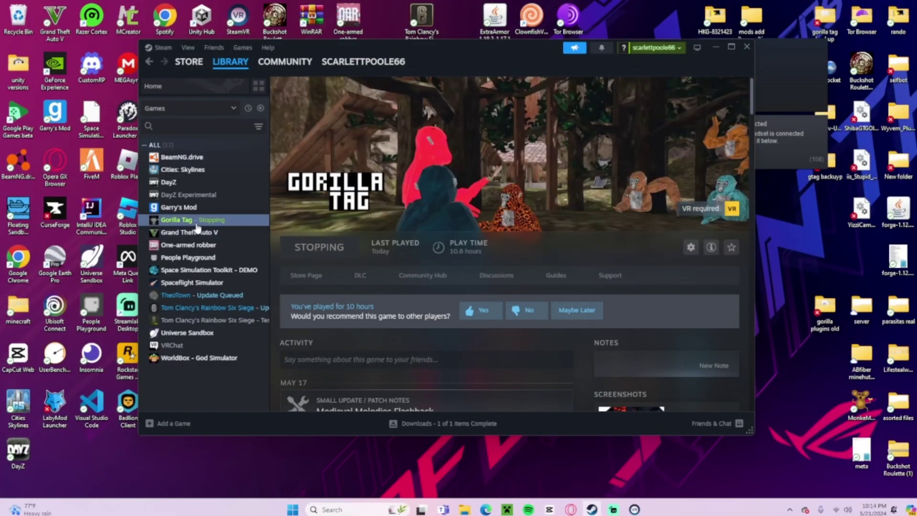
Open Gorilla Tag's local files folder from Steam and minimize both the folder and Steam windows.
right_click(219, 222)
mouse_move(249, 283)
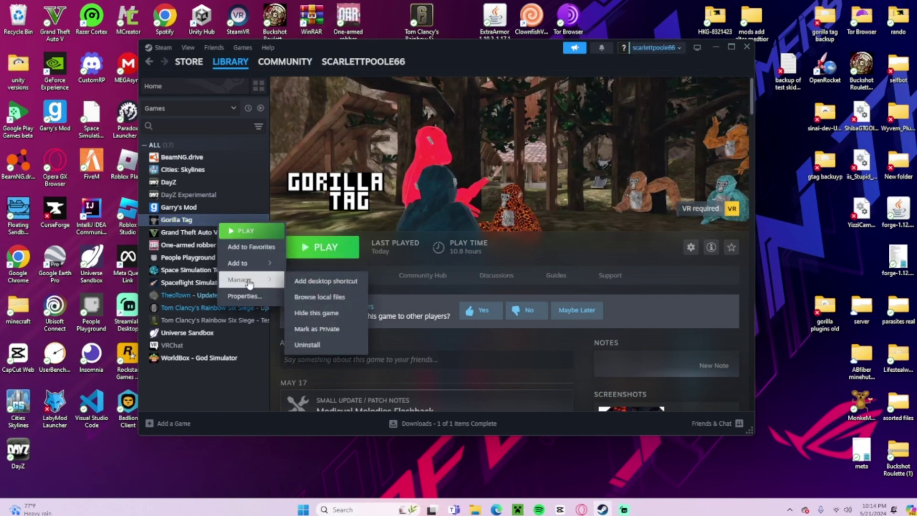
left_click(306, 297)
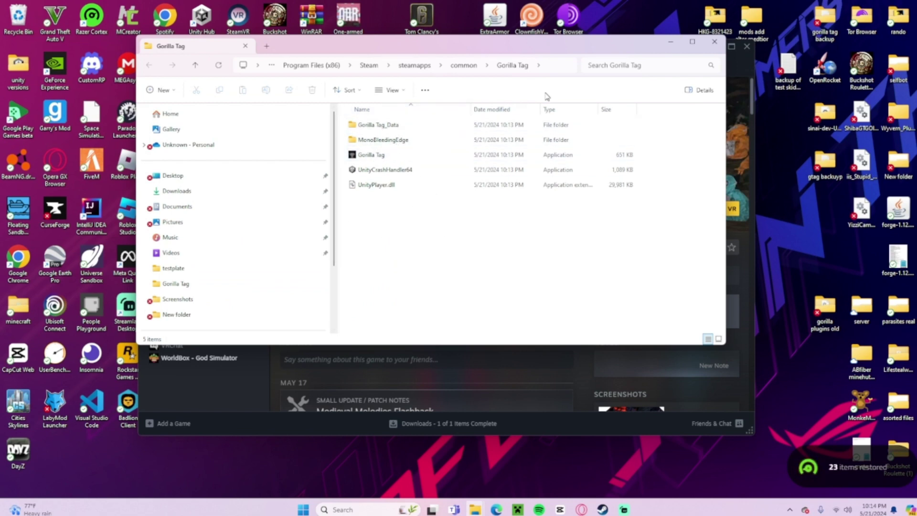
left_click(674, 44)
left_click(714, 47)
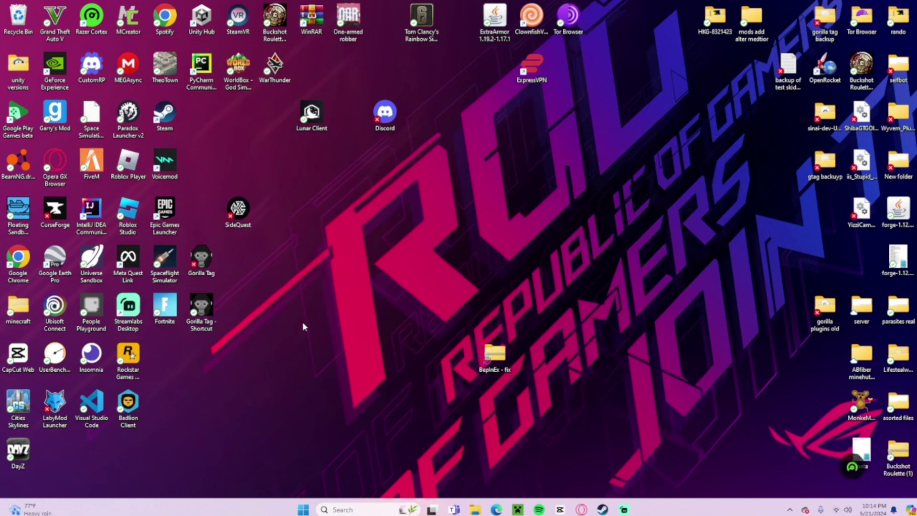
Switch to the Opera GX browser, download BepInEx_-_fix.zip from the Override GT server's bepinject channel and minimize the browser.
left_click(582, 510)
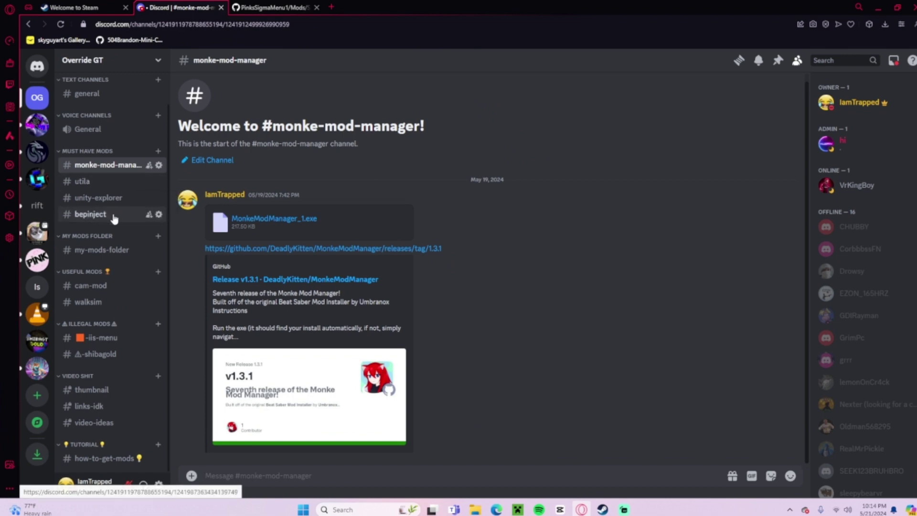
left_click(87, 216)
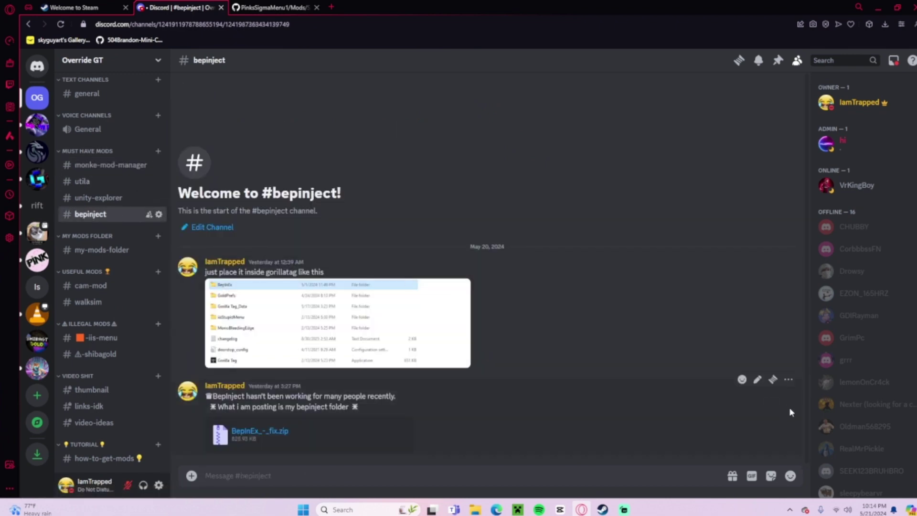
left_click(275, 431)
left_click(500, 312)
left_click(878, 8)
Extract the BepInEx_-_fix archive in Downloads into a BepInEx_-_fix folder.
mouse_move(470, 510)
left_click(440, 446)
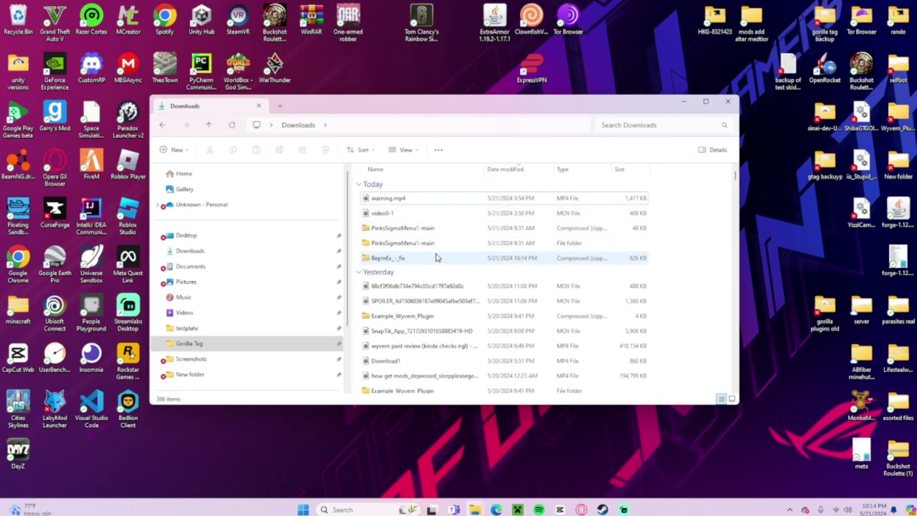
left_click(392, 260)
right_click(392, 260)
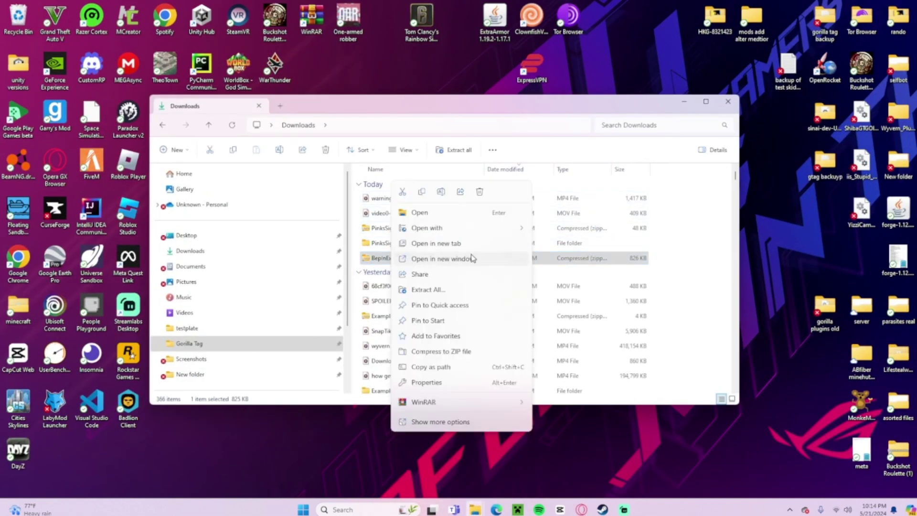
left_click(443, 292)
left_click(566, 346)
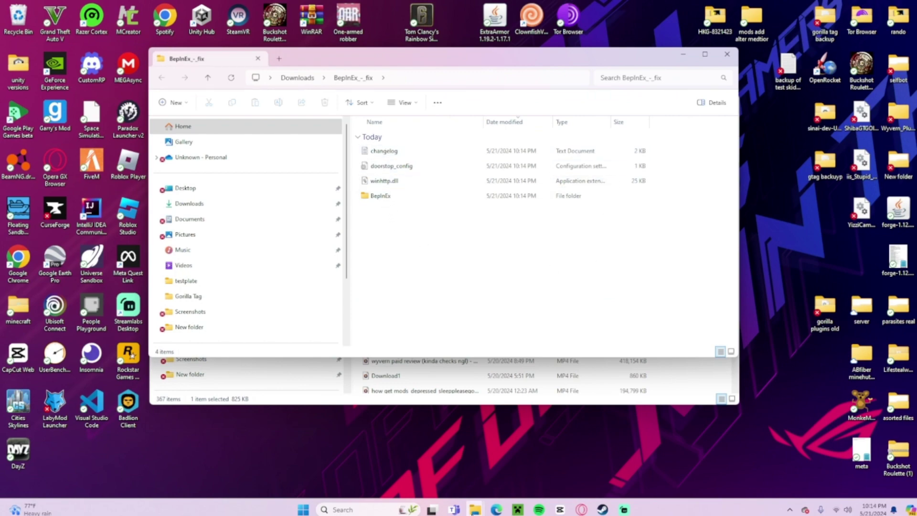
Move all the extracted BepInEx_-_fix contents into the Gorilla Tag game folder and close the open folder windows.
mouse_move(475, 509)
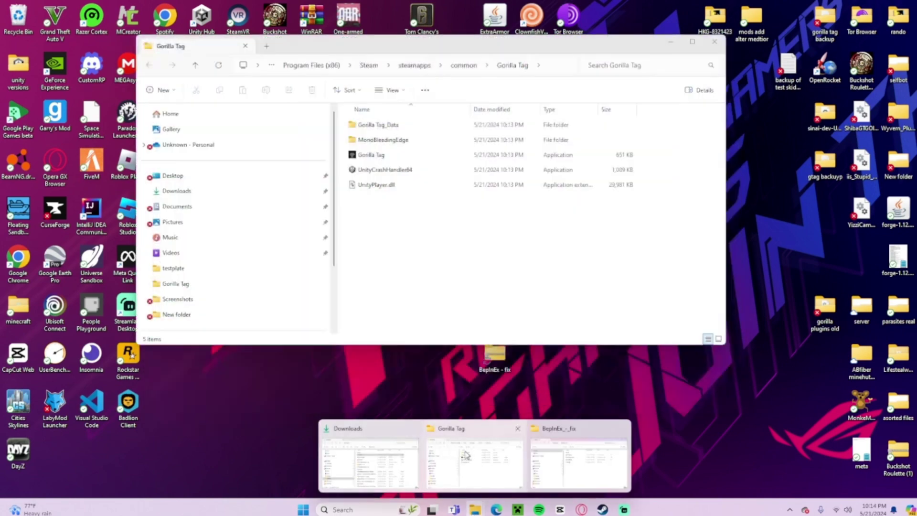
left_click(466, 452)
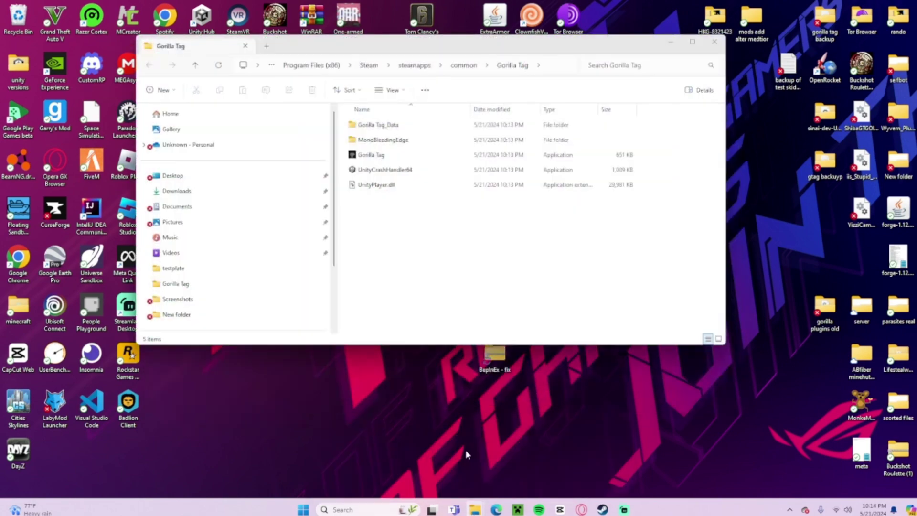
left_click_drag(593, 48, 659, 231)
left_click(410, 212)
left_click_drag(410, 212, 553, 414)
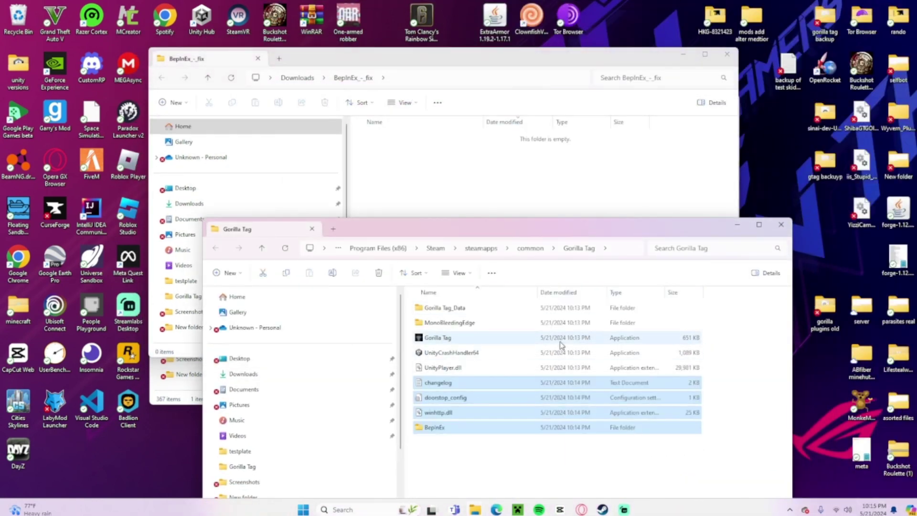
left_click(781, 226)
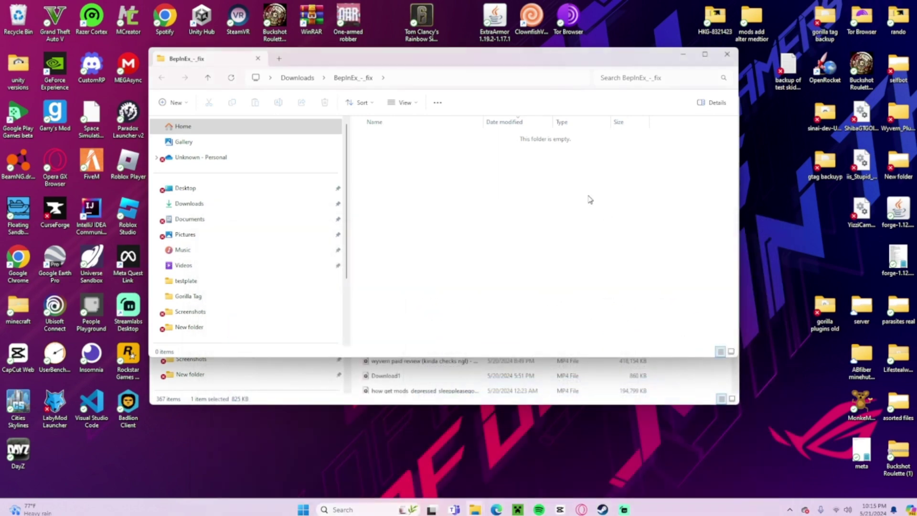
left_click(727, 53)
left_click(728, 103)
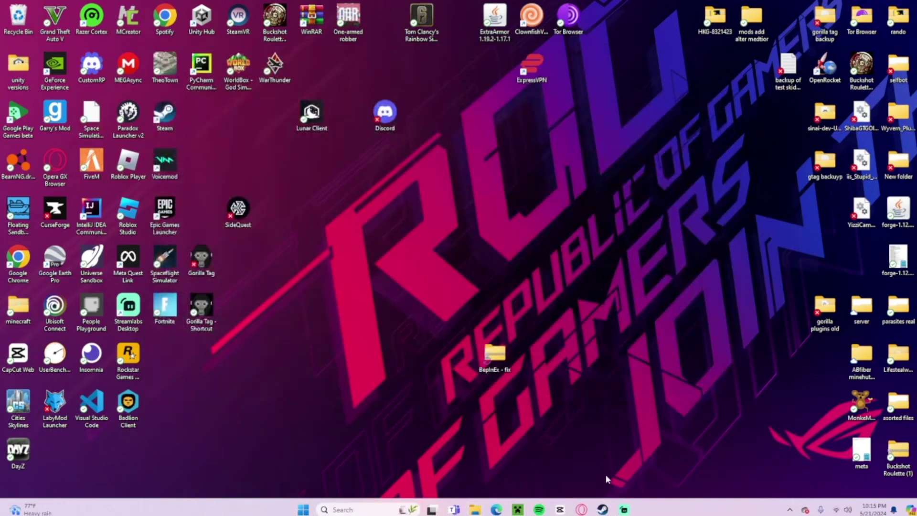
Launch Gorilla Tag from Steam in Steam VR Mode and accept the VR headset notice.
left_click(603, 509)
left_click(313, 247)
left_click(469, 323)
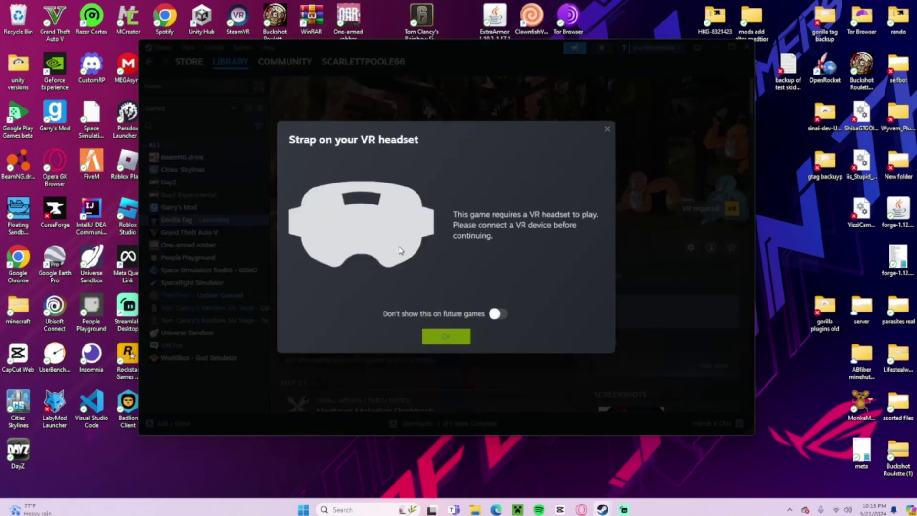
left_click(438, 337)
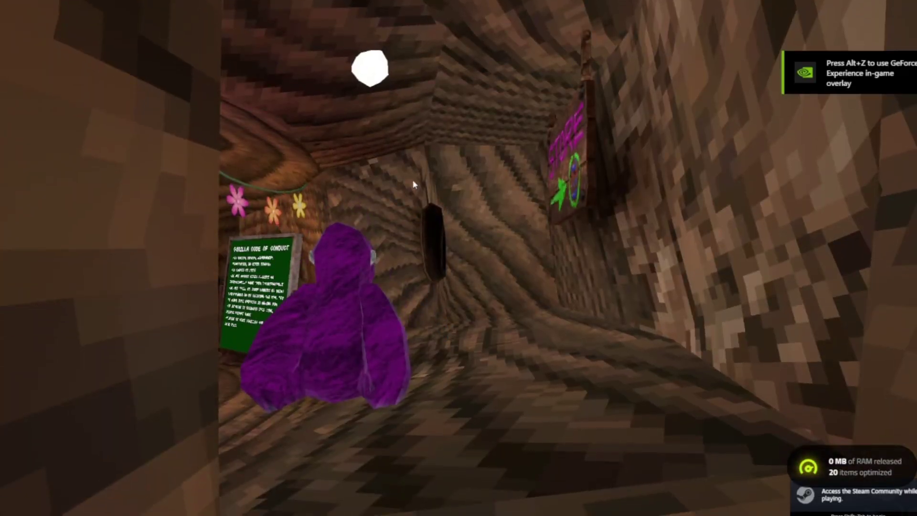
Leave the game window, stop Gorilla Tag from its Steam library page and minimize Steam.
key("super")
left_click(592, 508)
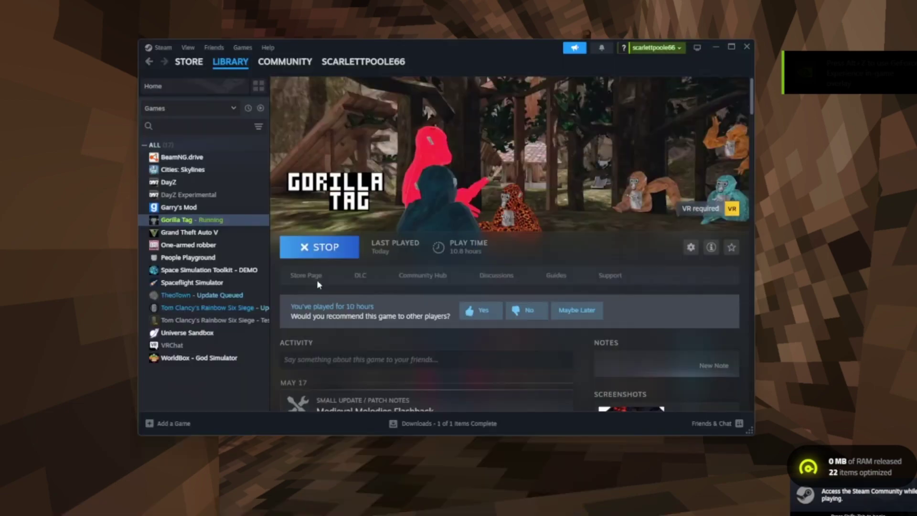
left_click(318, 253)
left_click(430, 262)
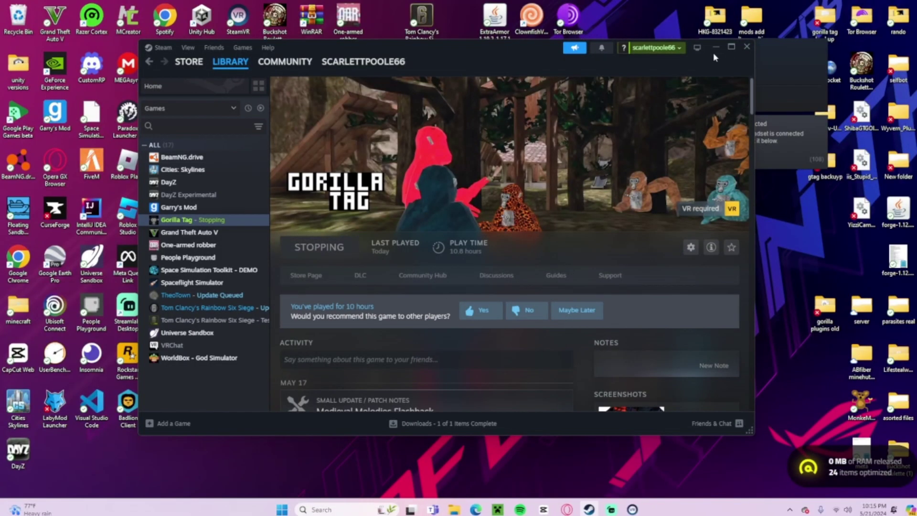
left_click(715, 48)
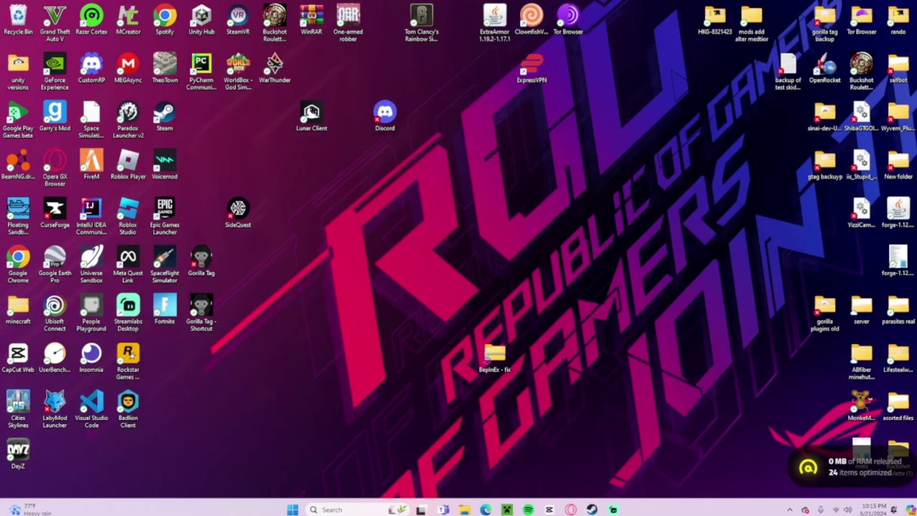
Browse Gorilla Tag's local files from Steam and open the plugins folder inside BepInEx.
left_click(598, 501)
right_click(227, 221)
mouse_move(246, 278)
left_click(316, 296)
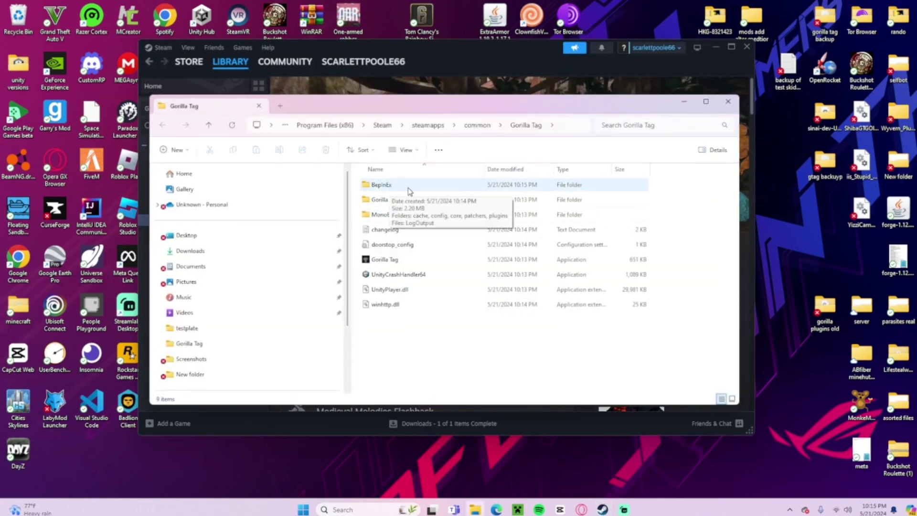
double_click(409, 191)
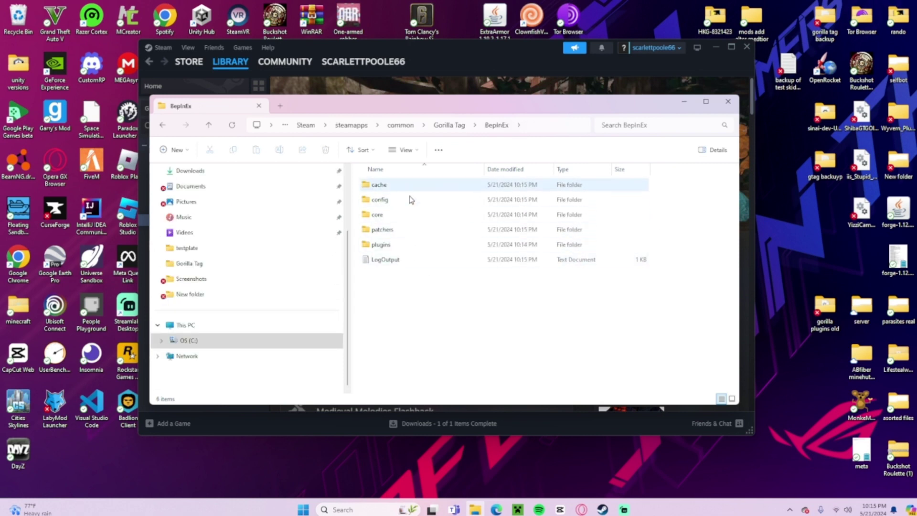
double_click(399, 245)
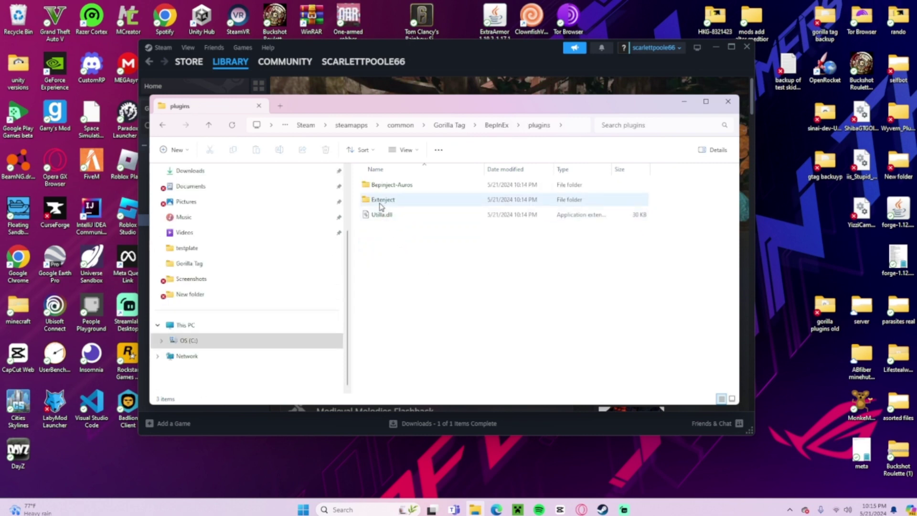
Move iis_Stupid_Menu.dll from the desktop into the BepInEx plugins folder and close the folder window.
left_click(862, 164)
left_click(486, 289)
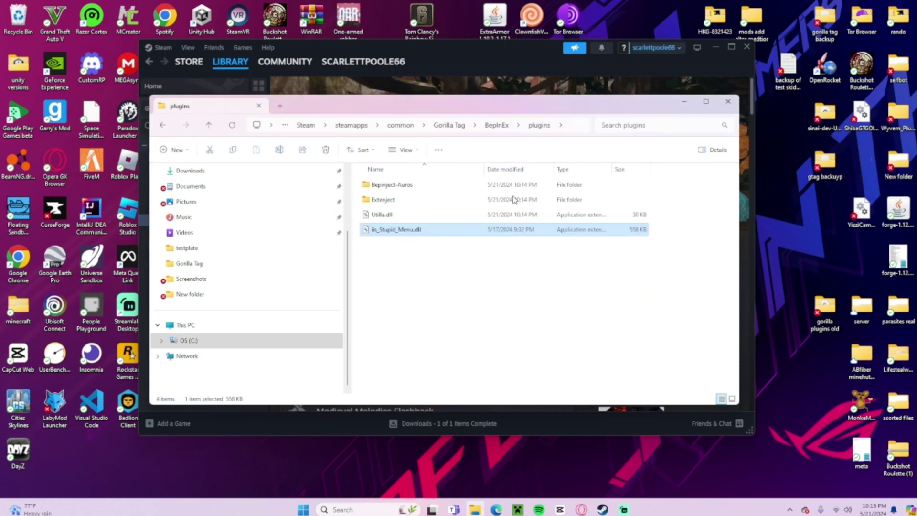
left_click(728, 101)
Relaunch Gorilla Tag from Steam in Steam VR Mode and accept the VR headset notice.
left_click(315, 247)
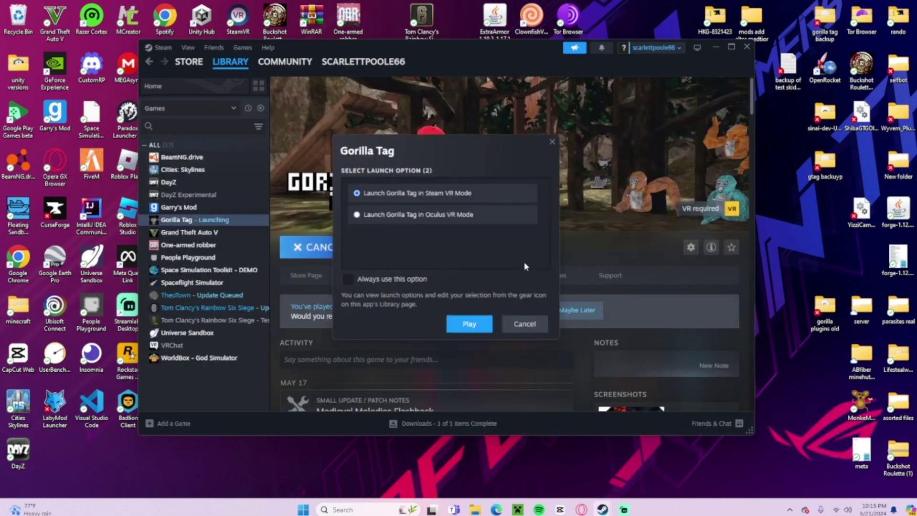
left_click(472, 324)
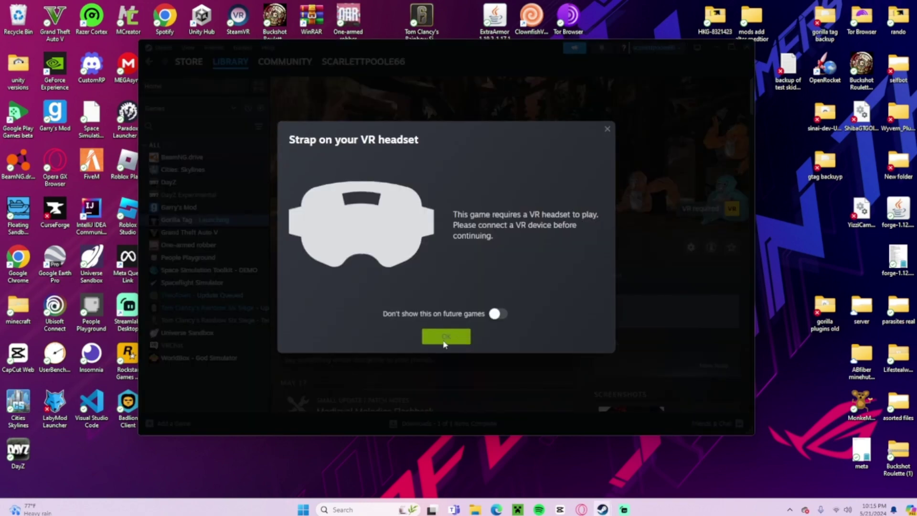
left_click(444, 340)
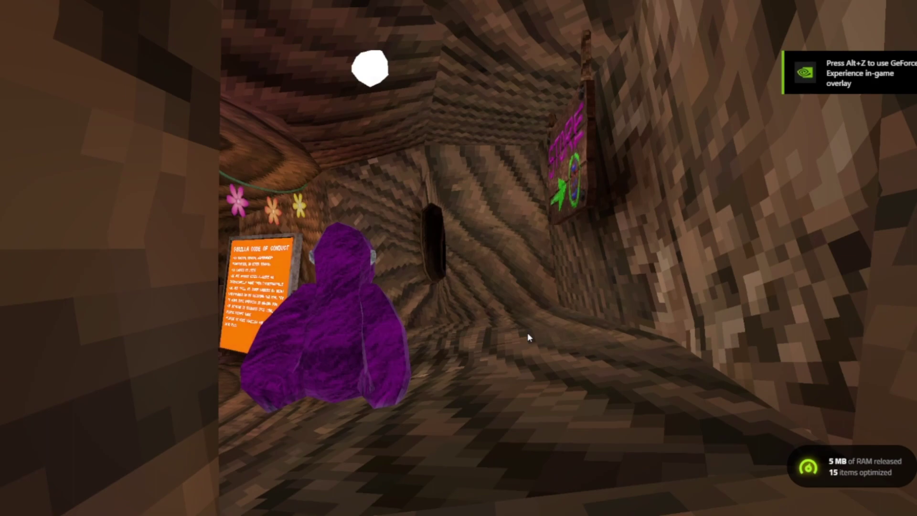
Open ii's Stupid Menu in the game, page forward and back through it, and close it.
key("q")
left_click(506, 210)
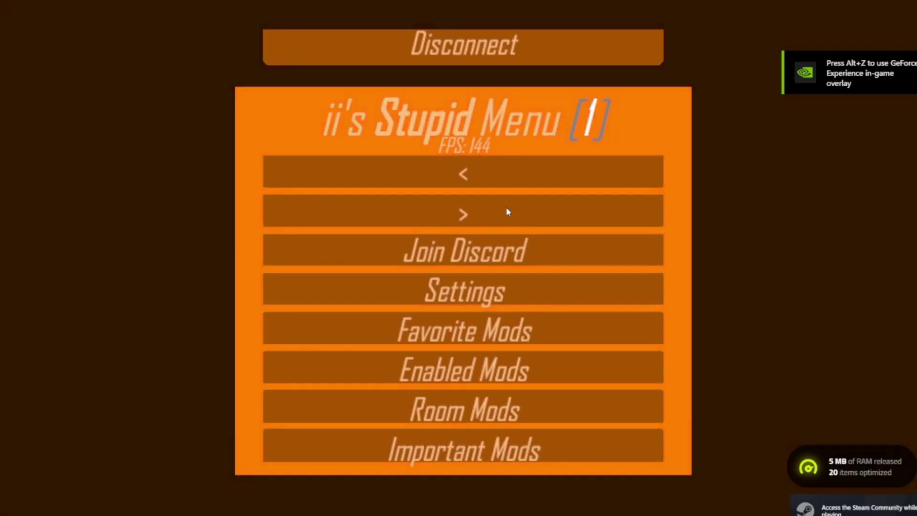
left_click(403, 186)
key("q")
Switch from the game to Steam, stop Gorilla Tag and minimize the Steam window.
key("super")
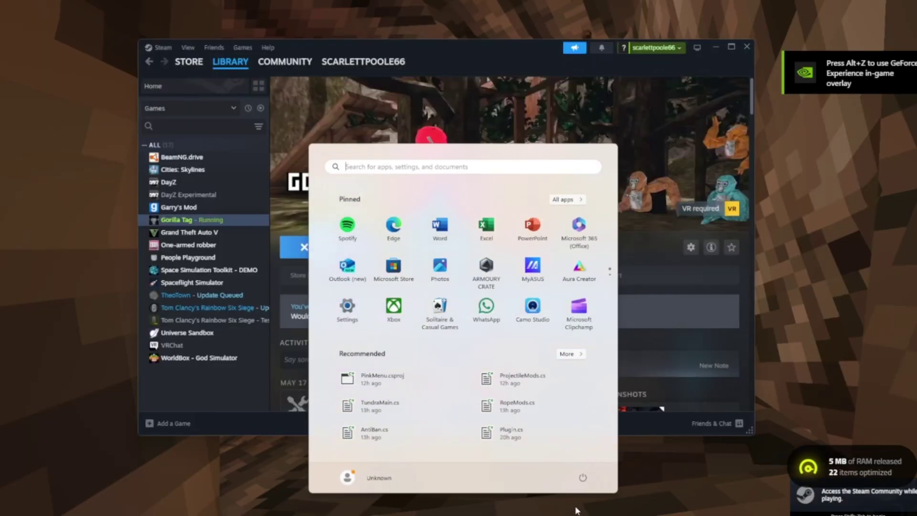
key("Escape")
left_click(316, 247)
left_click(429, 262)
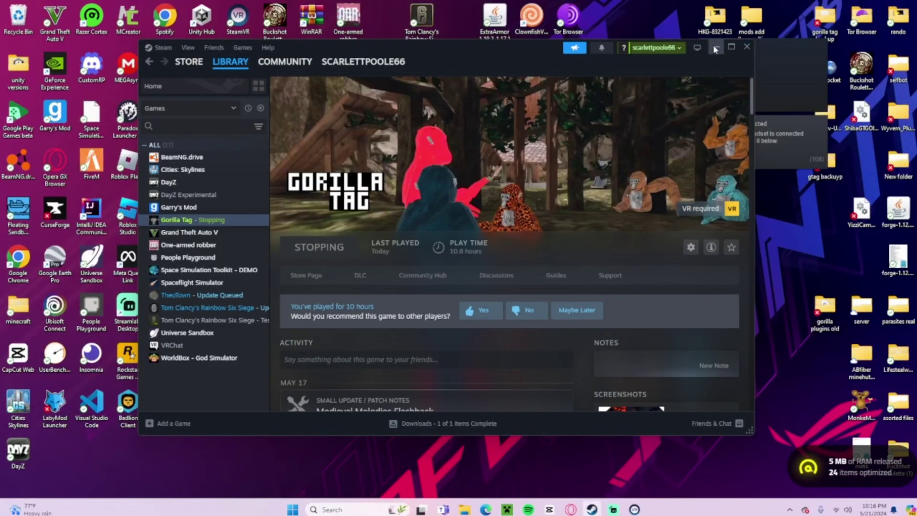
left_click(714, 47)
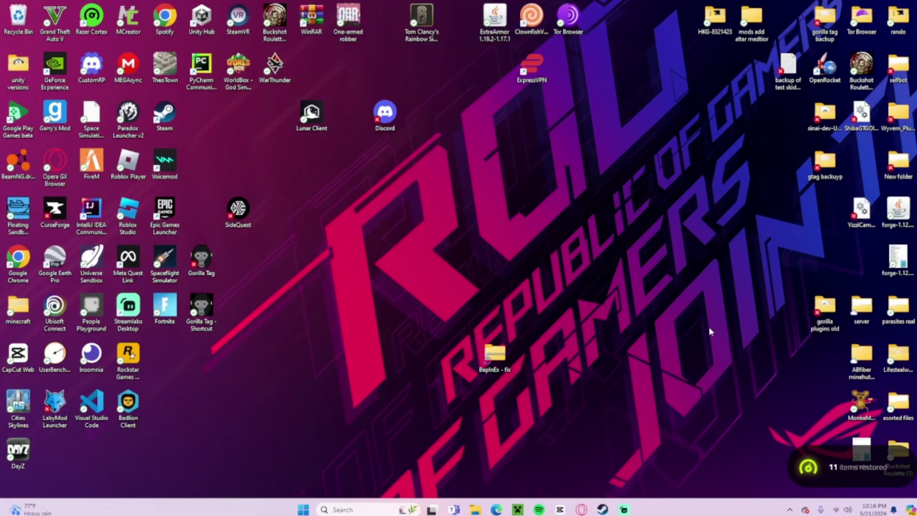